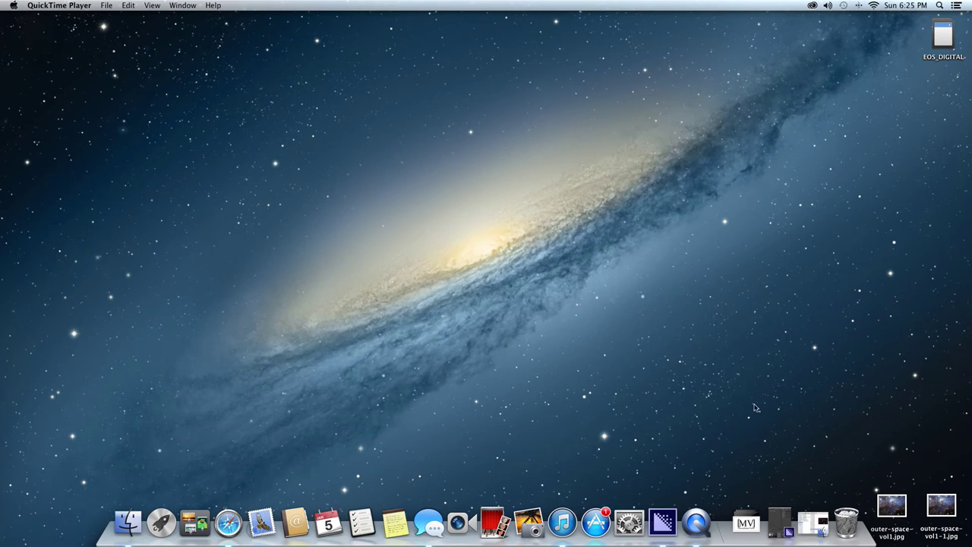
Open the raw photo _MG_9887.CR2 from the Dec292013 folder for raw editing.
click(817, 523)
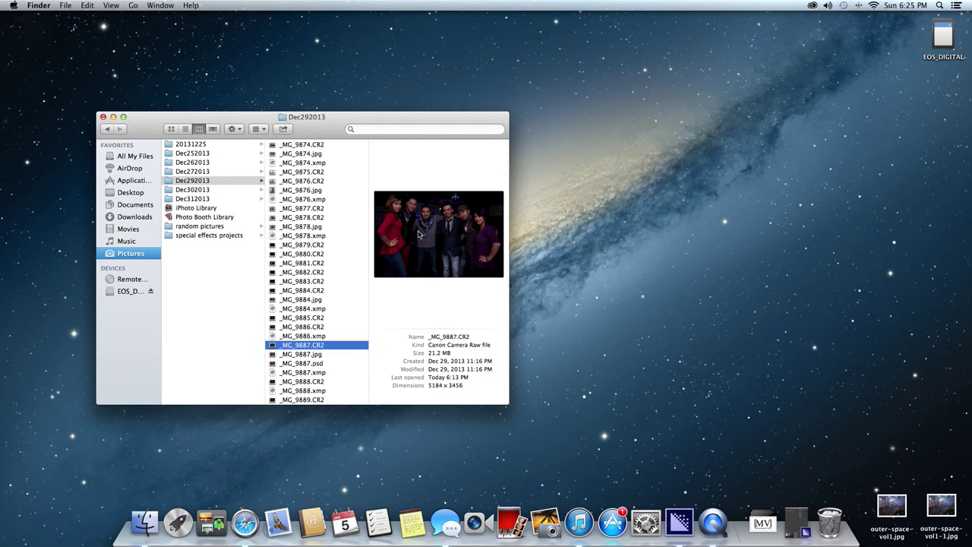
double_click(301, 348)
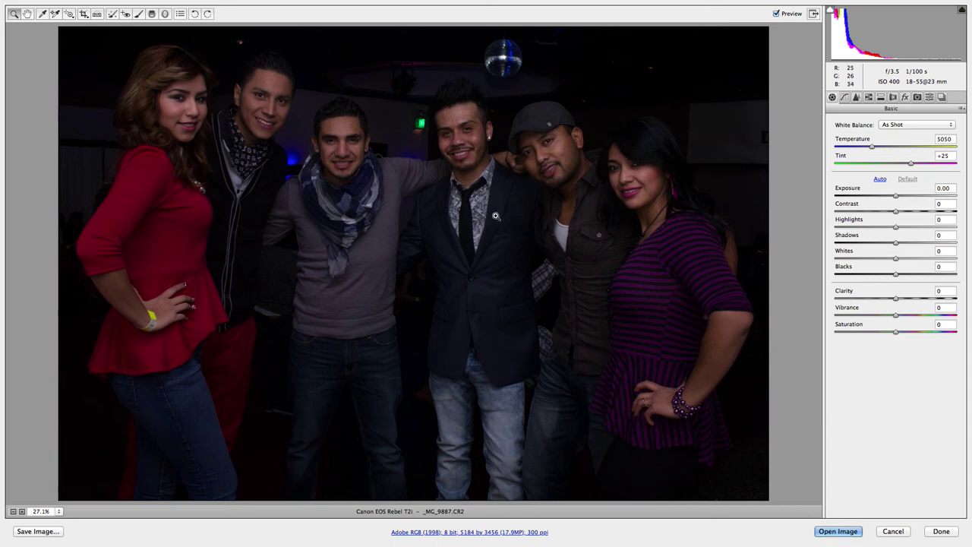
Look through the available raw adjustment categories, from Detail to Snapshots, and return to the Basic settings.
click(856, 97)
click(868, 97)
click(893, 97)
click(904, 97)
click(917, 97)
click(928, 97)
click(942, 97)
click(831, 98)
Try the Daylight and Tungsten white balance presets and return to As Shot.
click(906, 126)
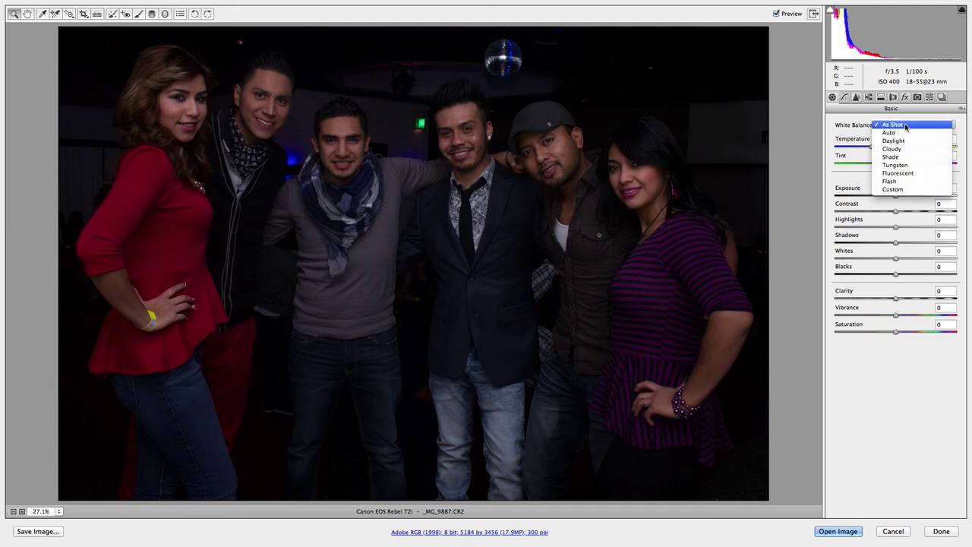
click(905, 126)
click(908, 128)
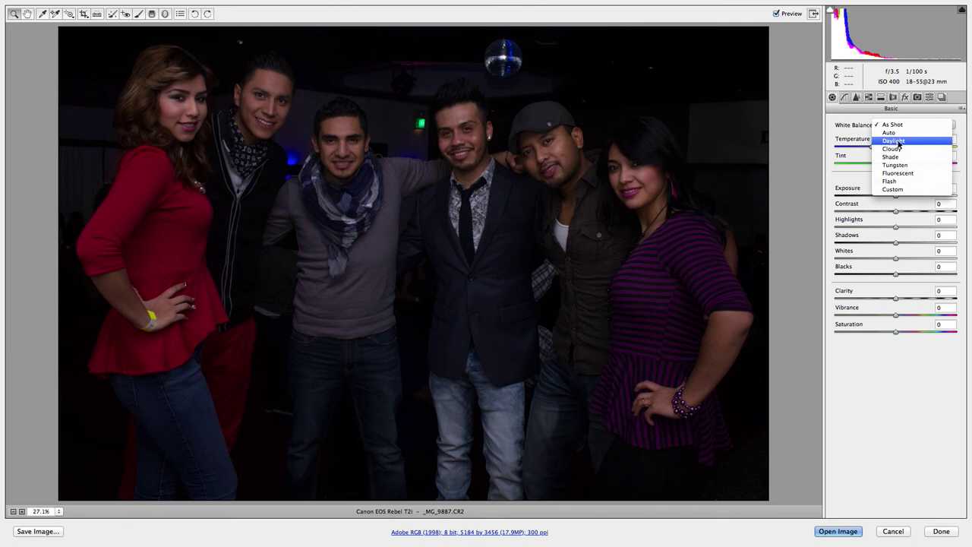
click(900, 142)
click(911, 127)
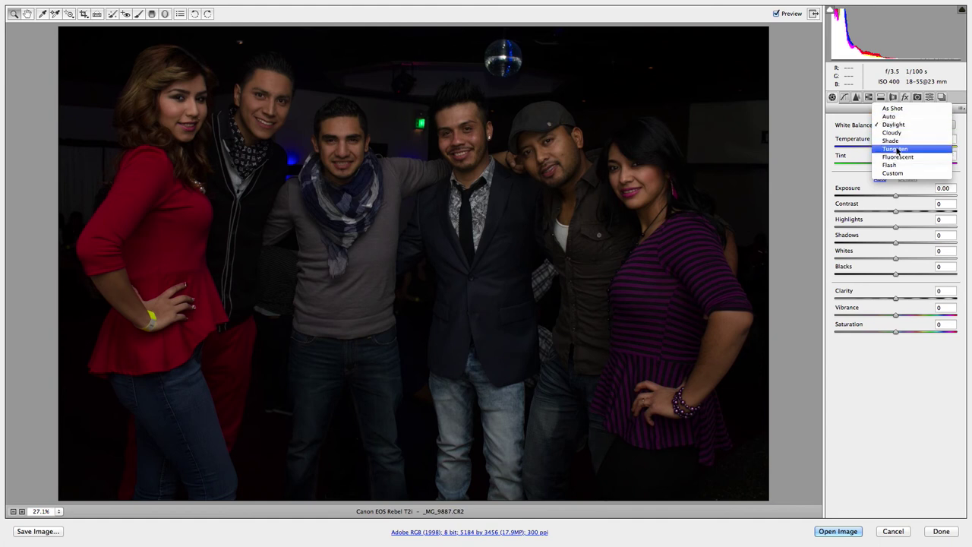
click(898, 149)
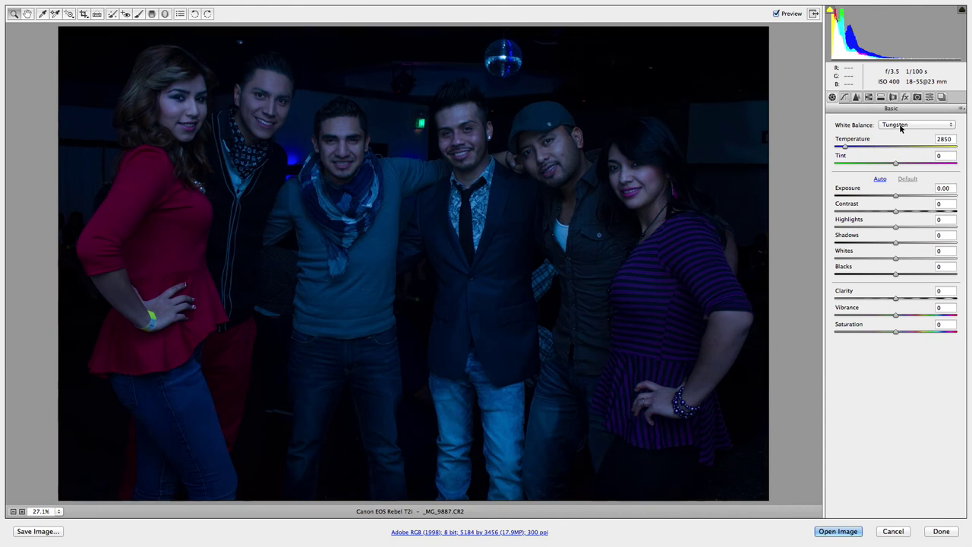
click(901, 127)
click(888, 83)
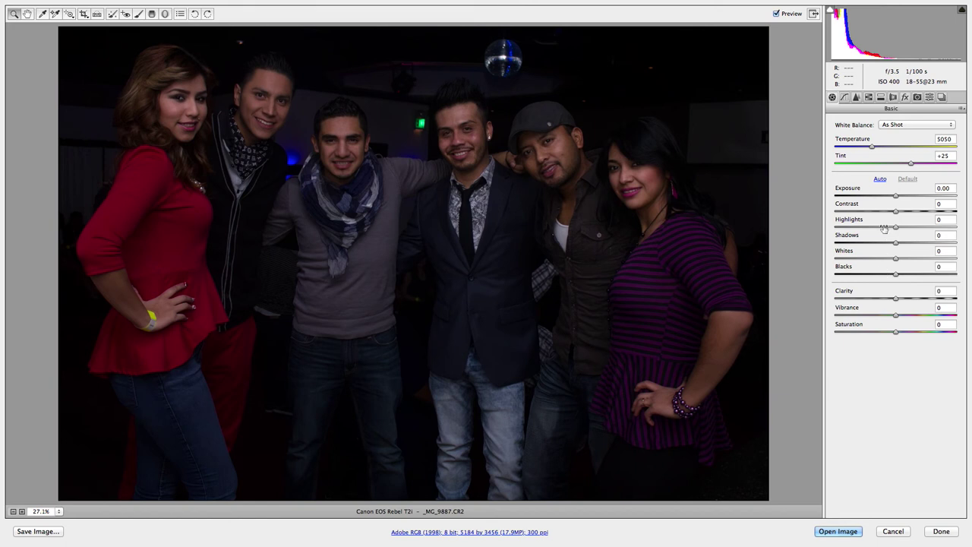
Apply the automatic tone correction and adjust Exposure to +2.15 and Highlights to -36.
click(881, 180)
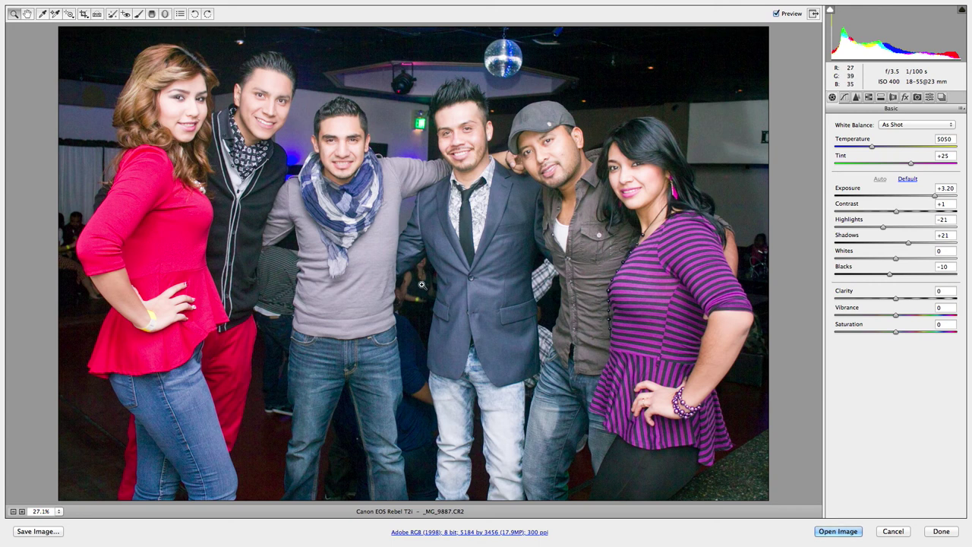
drag(937, 199, 920, 200)
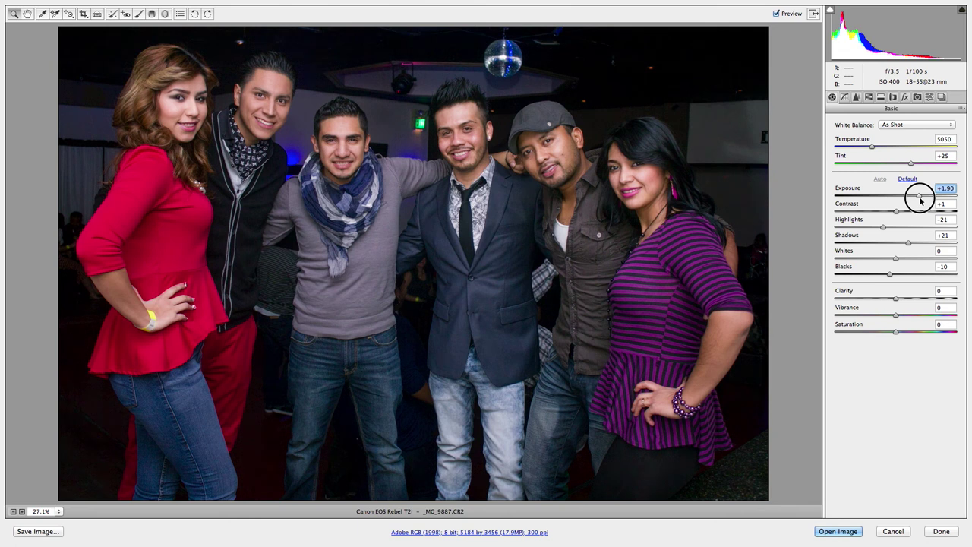
drag(920, 200, 907, 196)
mouse_move(883, 229)
mouse_down()
mouse_move(864, 230)
mouse_move(919, 231)
mouse_move(874, 231)
mouse_up()
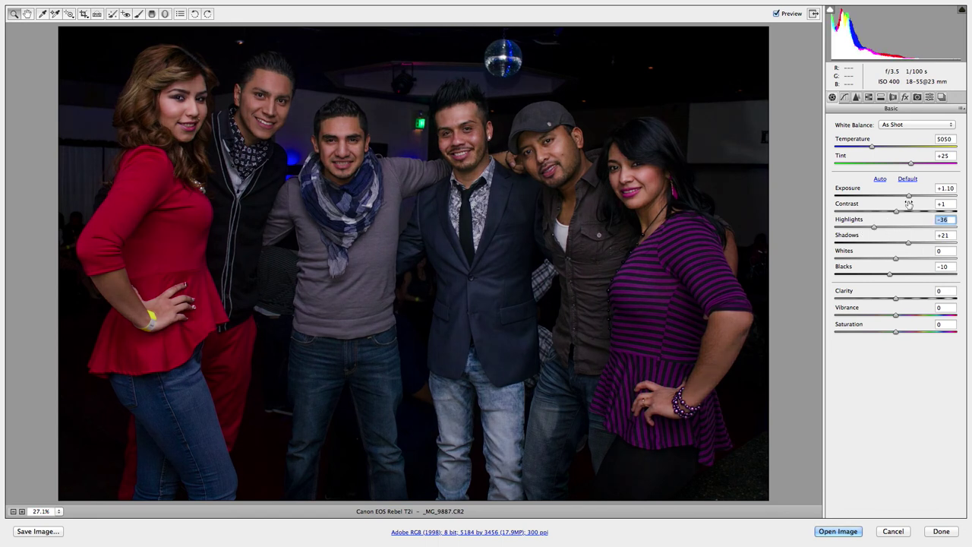
drag(911, 198, 924, 197)
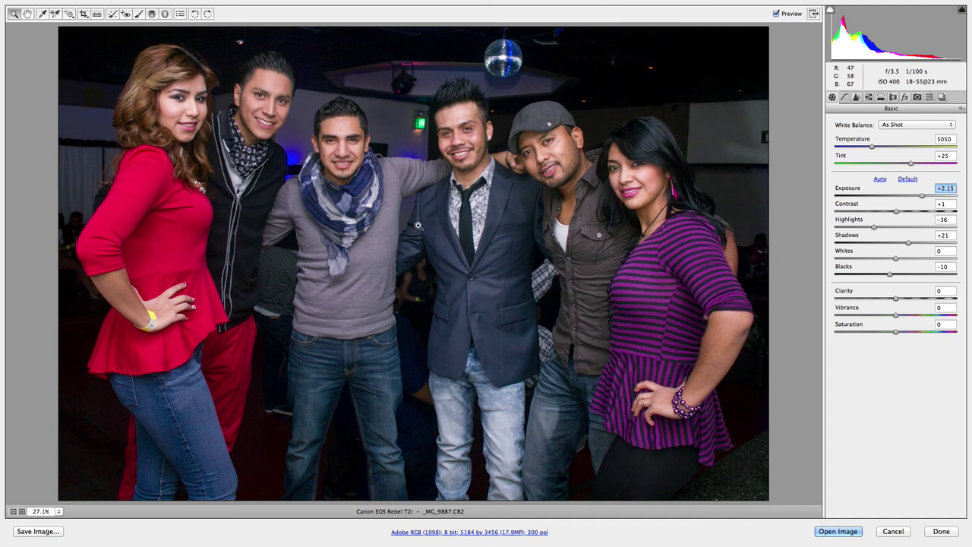
Set the photo's sharpening to Amount 150, Radius 3.0, Detail 0 and Masking 35.
click(857, 98)
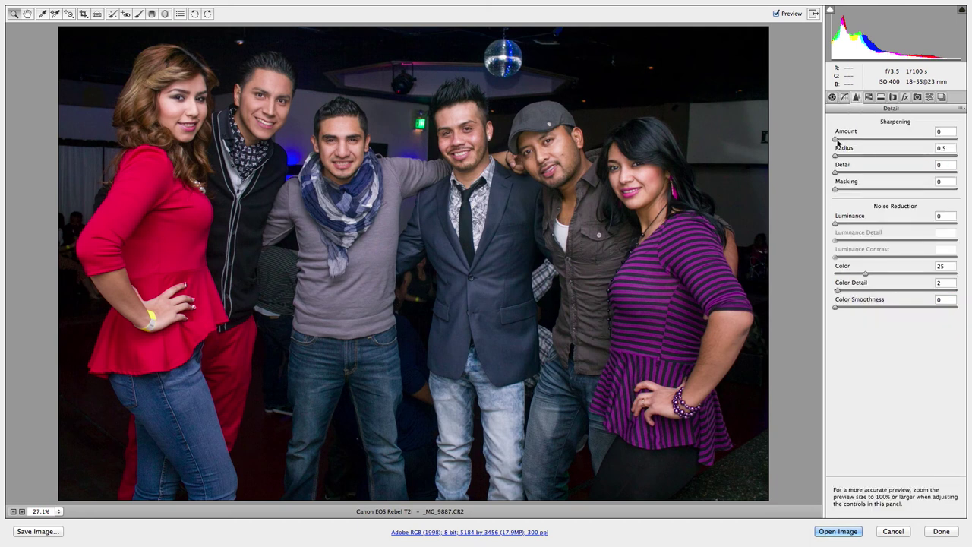
drag(835, 139, 962, 145)
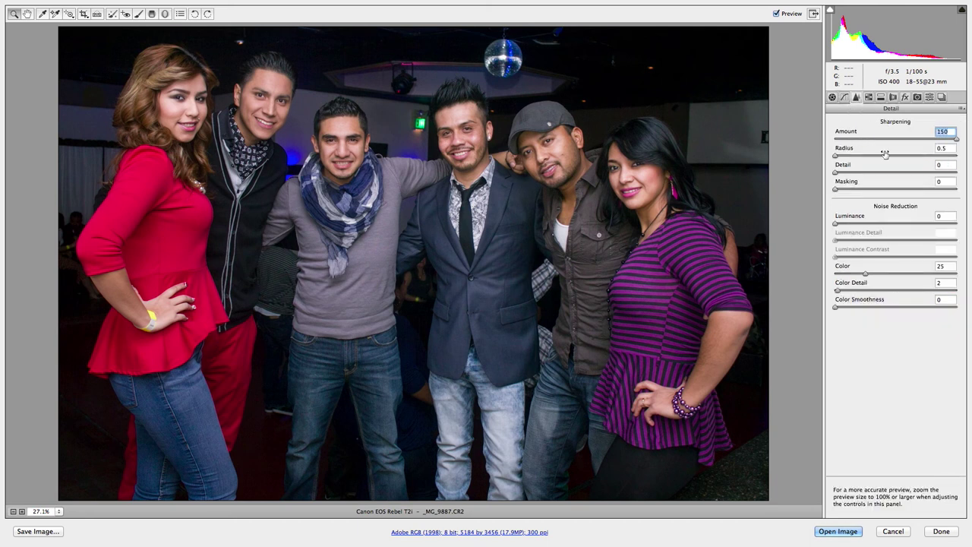
drag(835, 156, 964, 154)
click(836, 173)
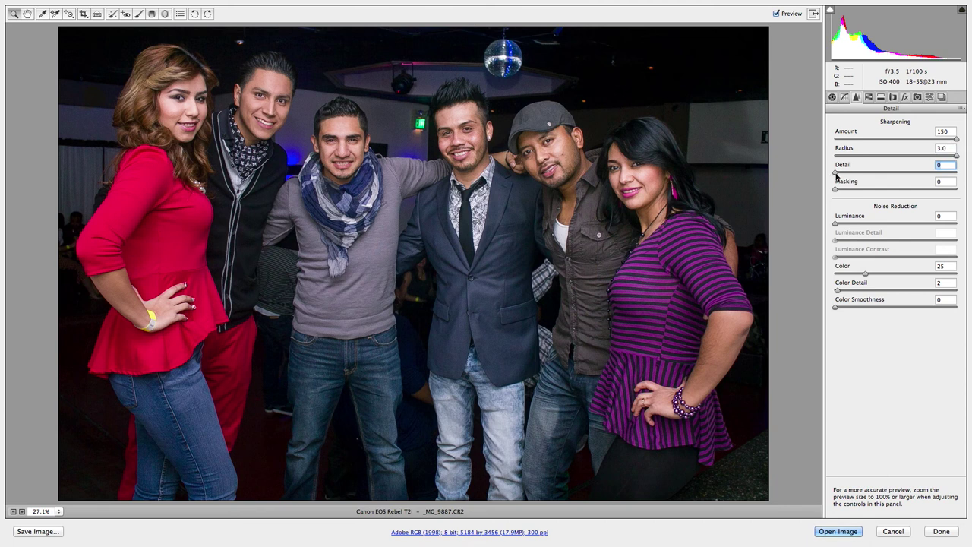
mouse_move(838, 174)
mouse_down()
mouse_move(968, 175)
mouse_move(822, 175)
mouse_up()
click(874, 190)
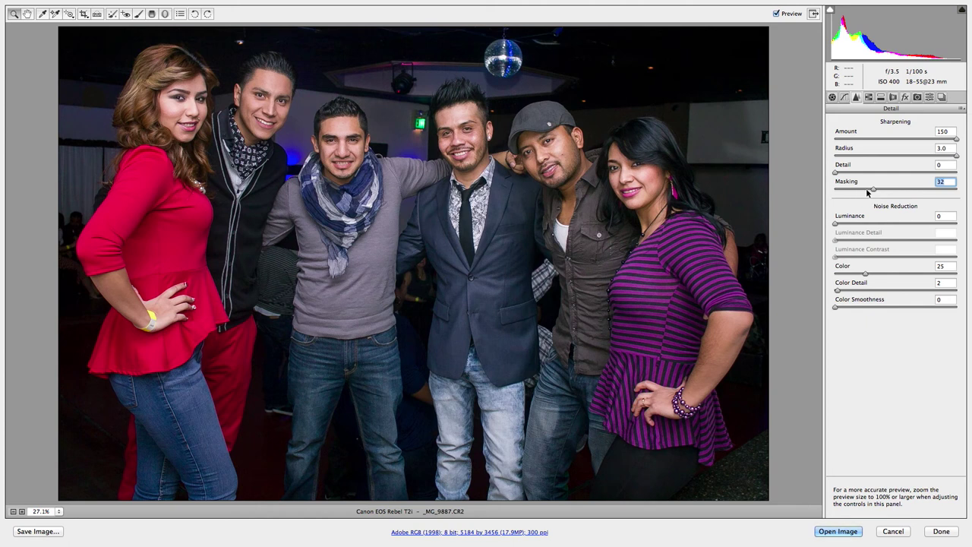
drag(873, 191, 877, 191)
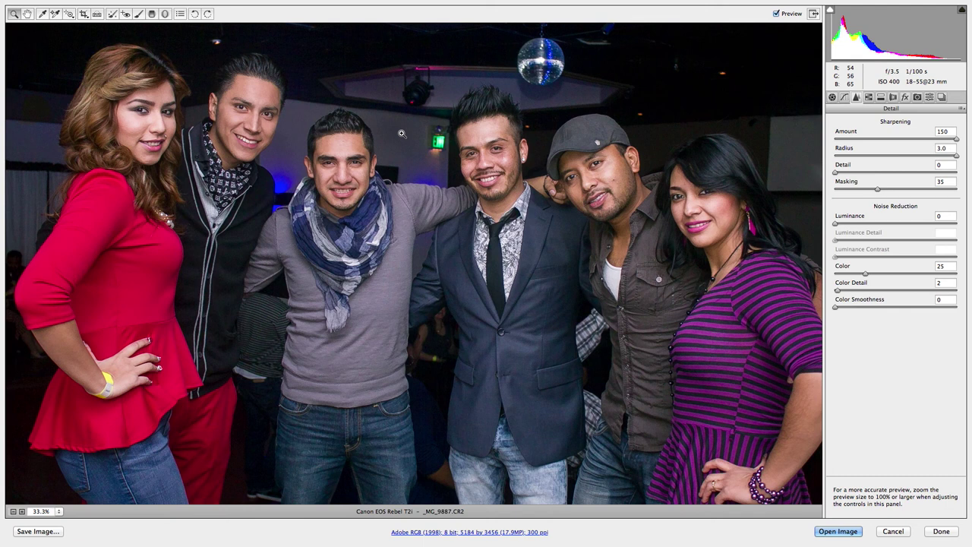
Reduce the noise in the photo with Luminance 35 and Color Smoothness 100, checking the dark background at 200%.
click(401, 135)
click(406, 145)
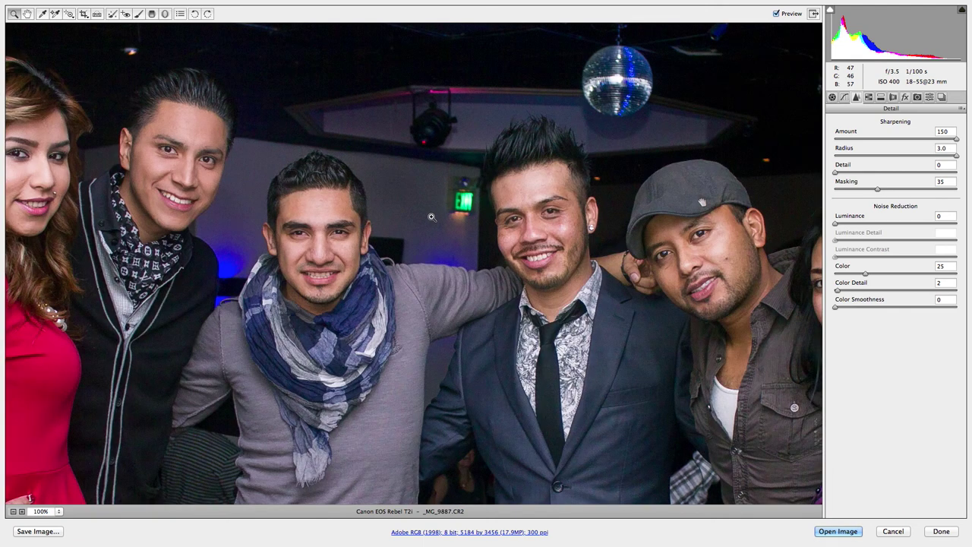
click(431, 215)
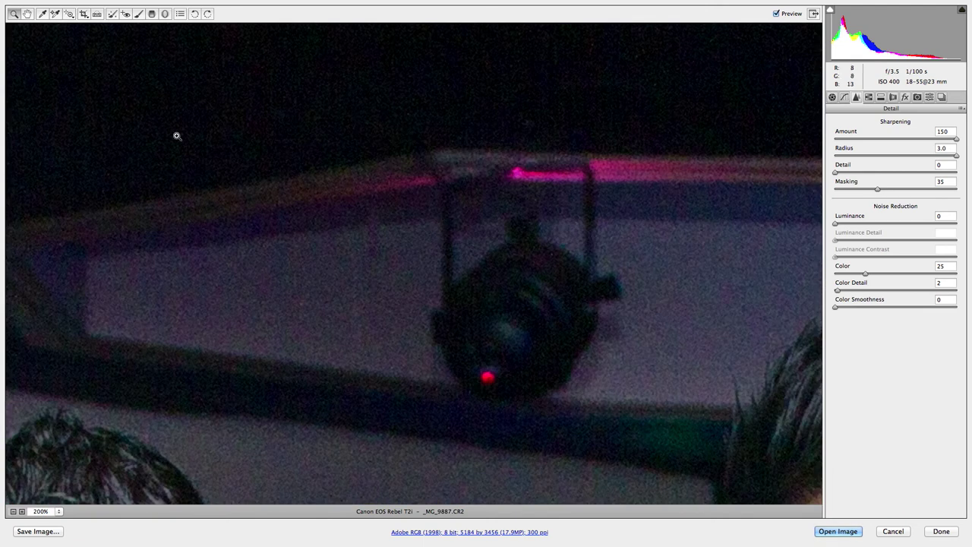
click(28, 14)
drag(412, 331, 410, 97)
drag(428, 318, 445, 199)
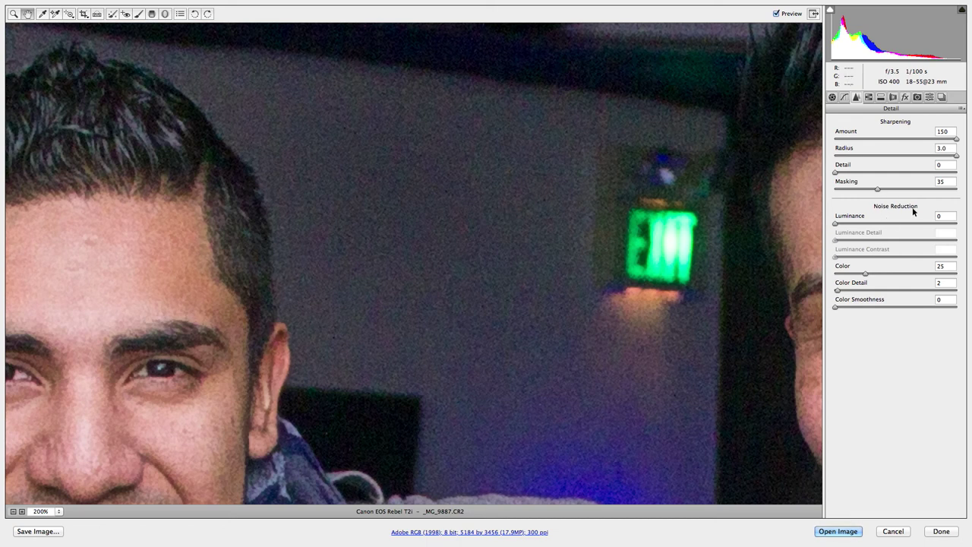
click(880, 223)
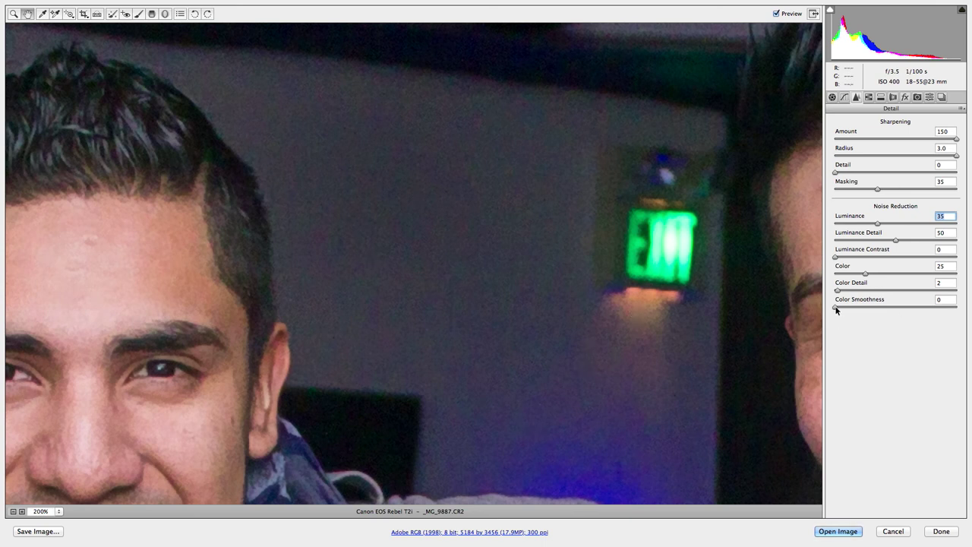
drag(836, 309, 961, 306)
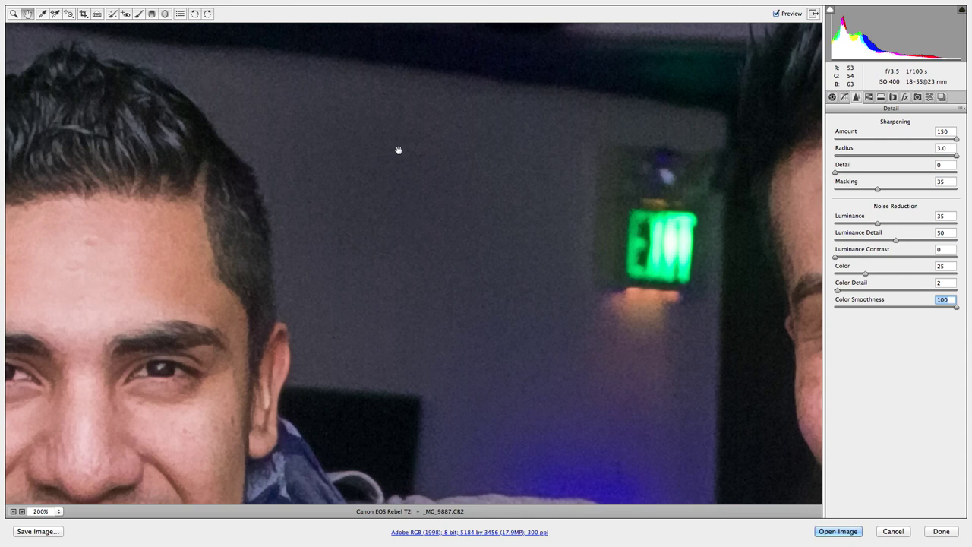
drag(417, 240, 328, 107)
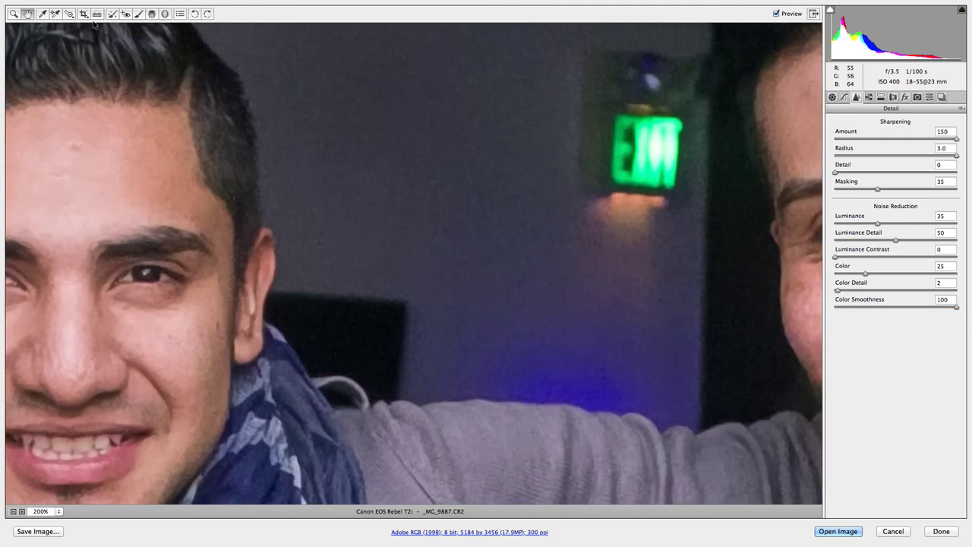
drag(427, 143, 436, 215)
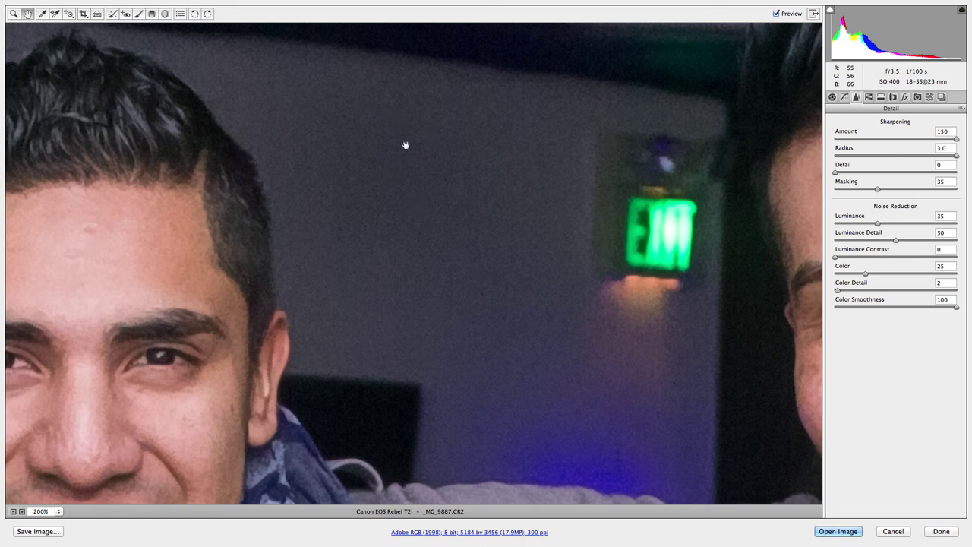
Set the whole photo's Clarity to +21 and raise its Vibrance slightly.
click(14, 12)
click(62, 516)
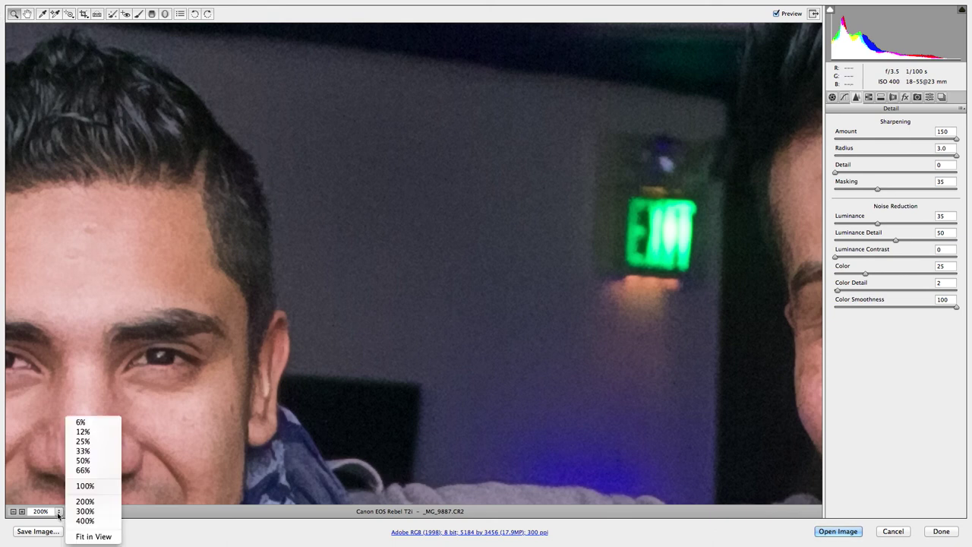
click(98, 537)
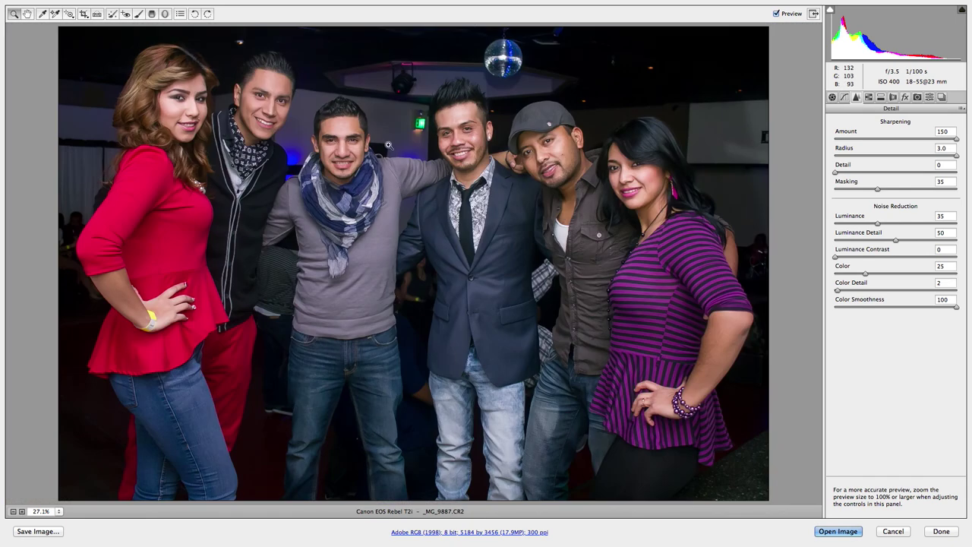
click(832, 97)
click(833, 97)
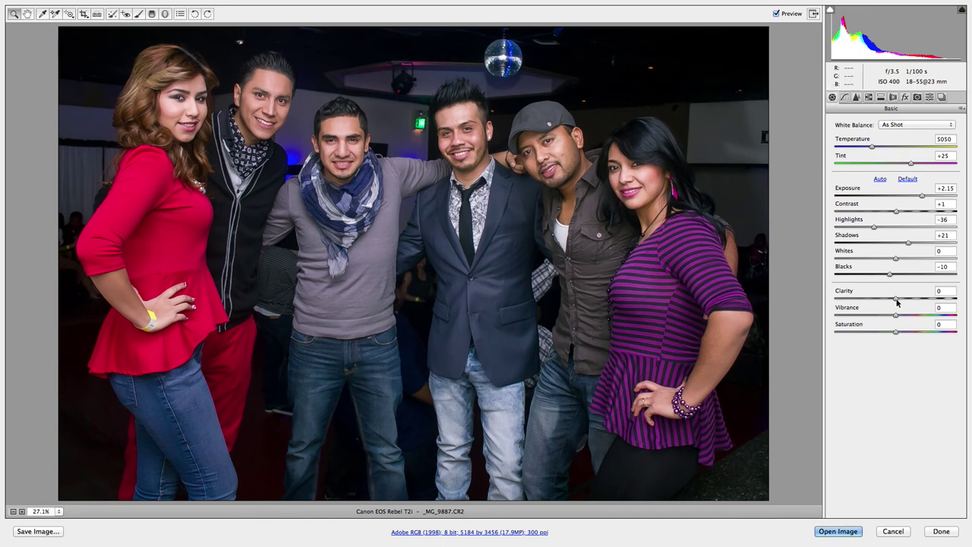
drag(897, 302, 959, 303)
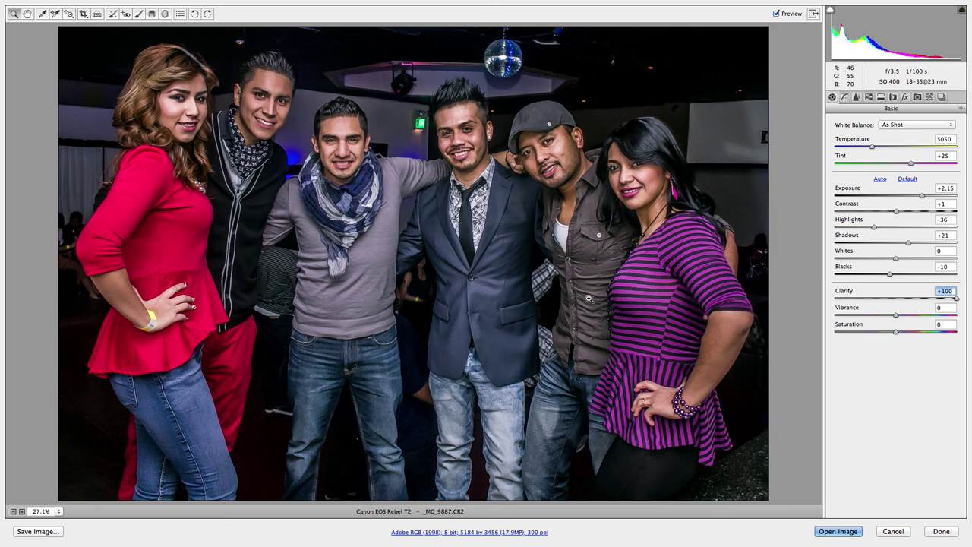
drag(956, 300, 910, 302)
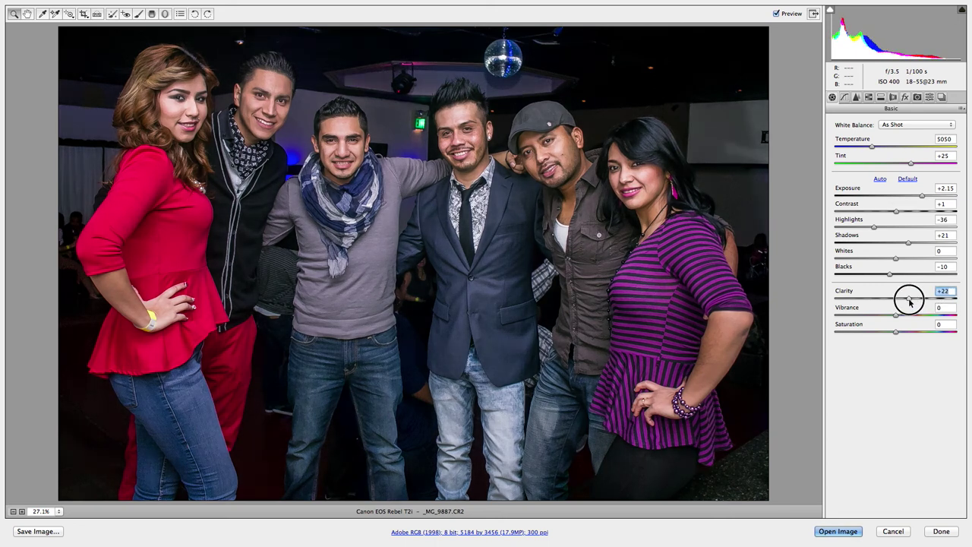
drag(910, 302, 907, 300)
click(897, 317)
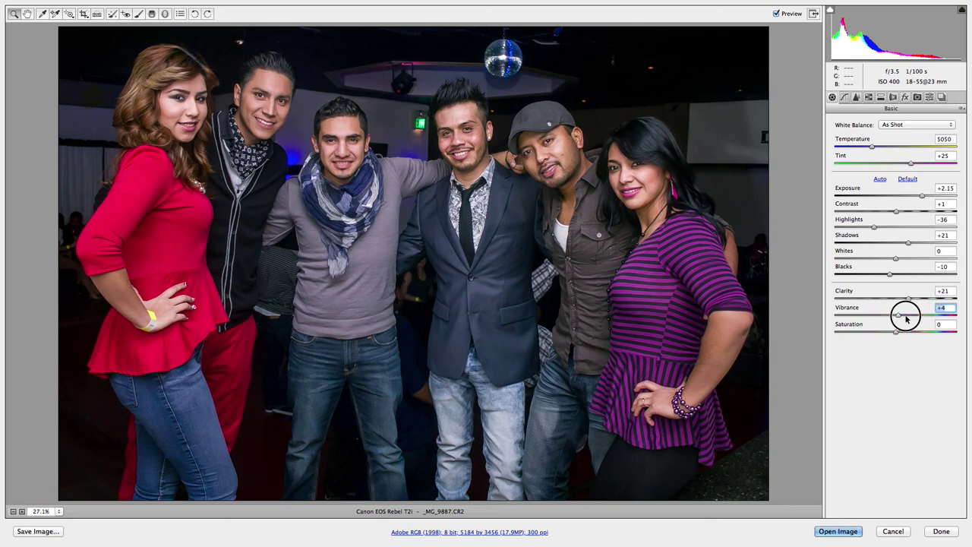
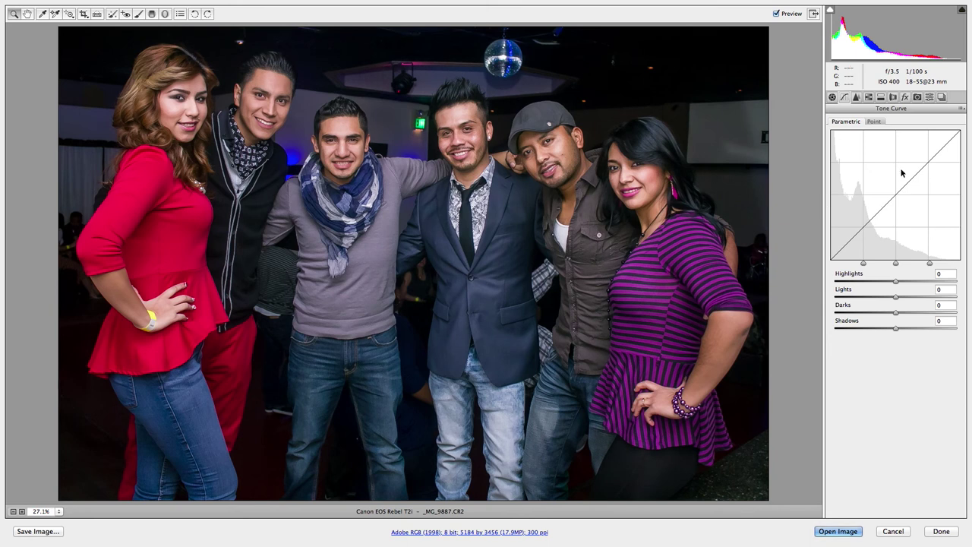
Examine the Parametric and Point tone curves and revisit the Basic and Detail settings.
click(873, 121)
click(849, 122)
click(832, 97)
click(844, 98)
click(856, 97)
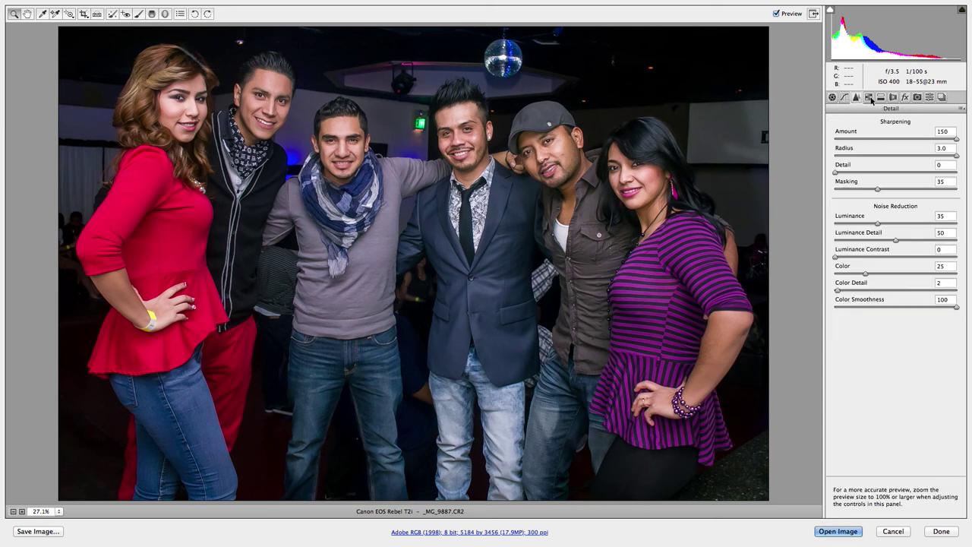
Examine the Hue, Saturation and Luminance controls for the individual colours of the photo.
click(869, 98)
click(863, 139)
click(898, 138)
click(836, 138)
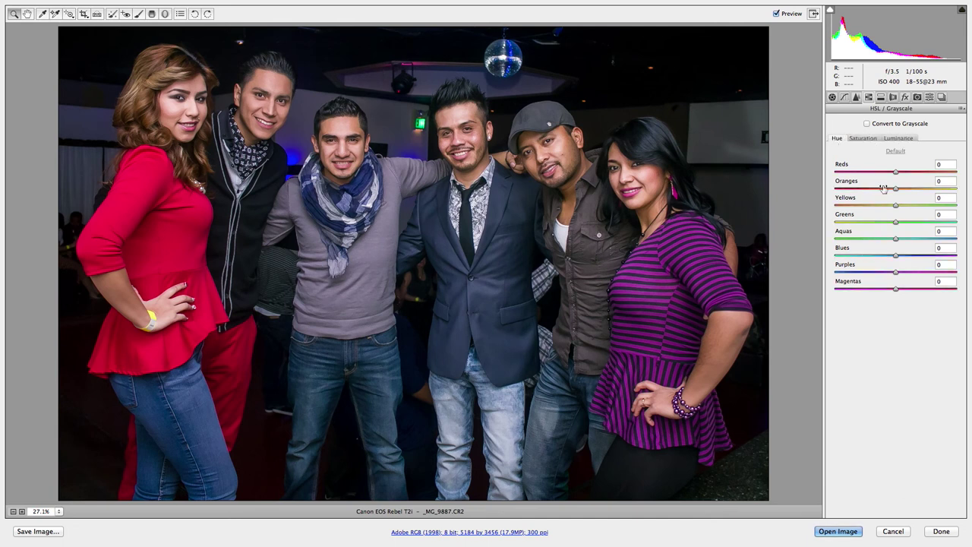
click(864, 139)
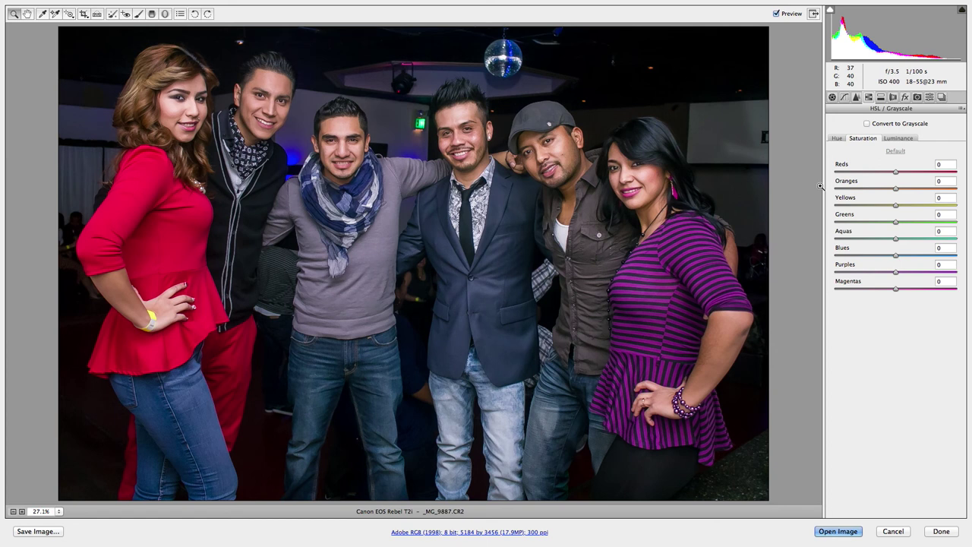
click(837, 138)
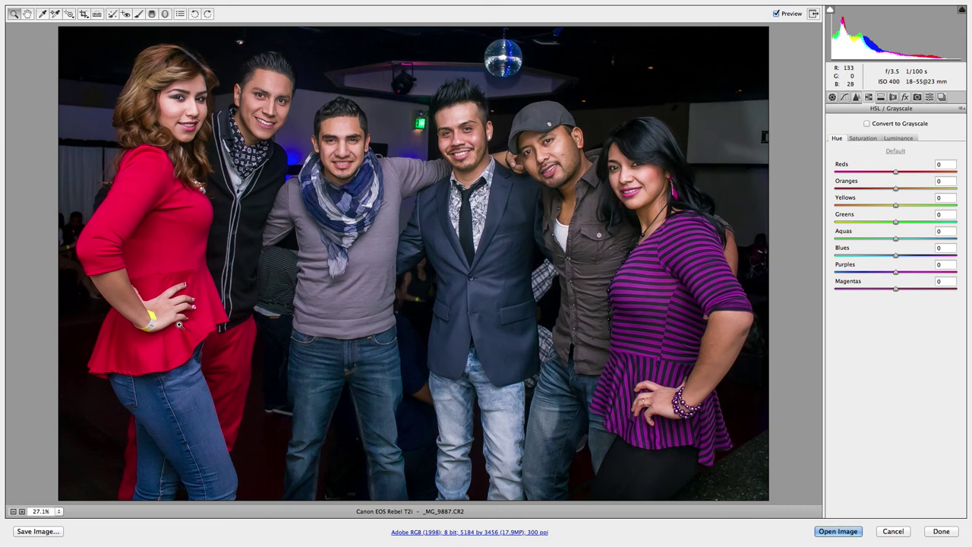
click(864, 138)
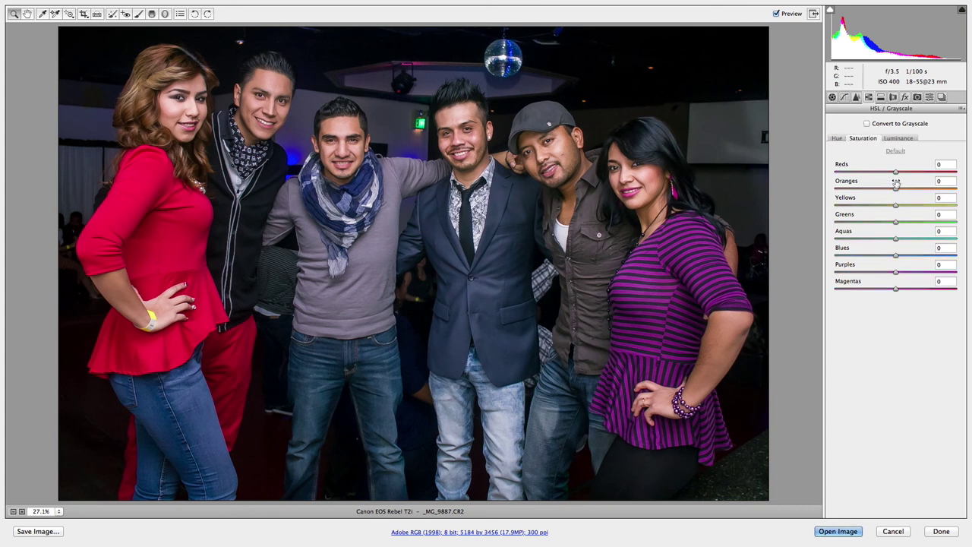
Try shifting individual colours with the Hue, Saturation and Luminance controls, and restore their default values.
click(896, 174)
mouse_move(896, 174)
mouse_down()
mouse_move(873, 178)
mouse_move(904, 177)
mouse_up()
click(895, 139)
click(837, 138)
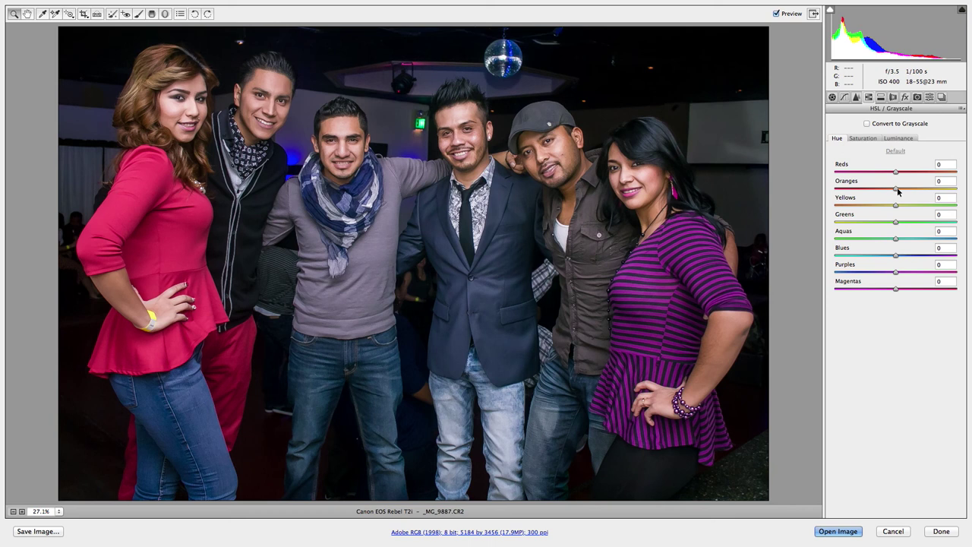
mouse_move(897, 192)
mouse_down()
mouse_move(940, 195)
mouse_move(896, 193)
mouse_up()
click(863, 140)
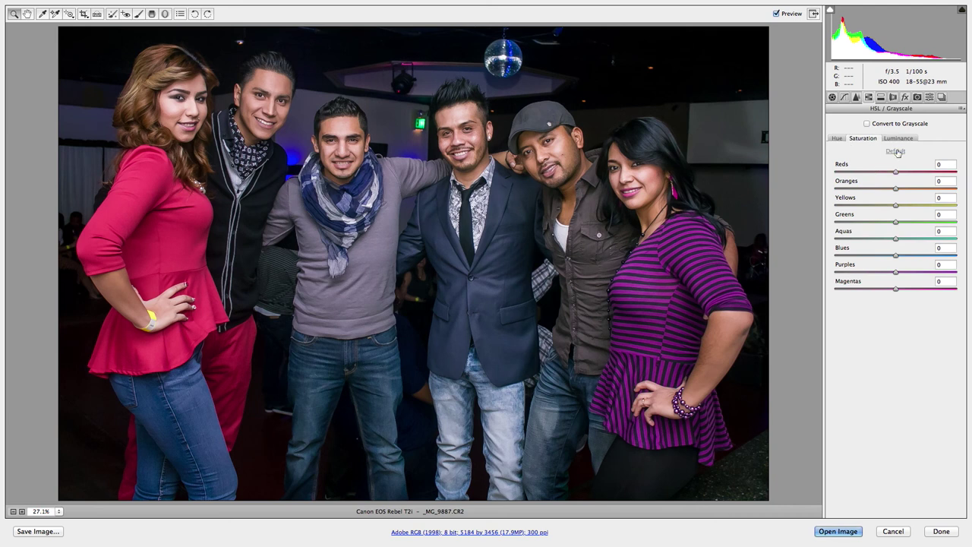
click(899, 139)
click(897, 152)
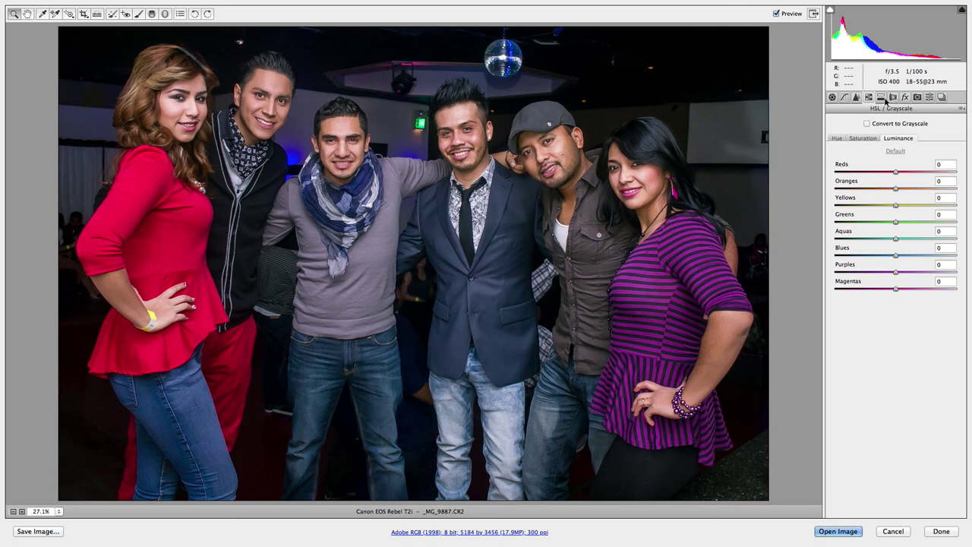
Try Split Toning with different hues and saturations for the highlights and shadows, and return both saturations to 0.
click(882, 98)
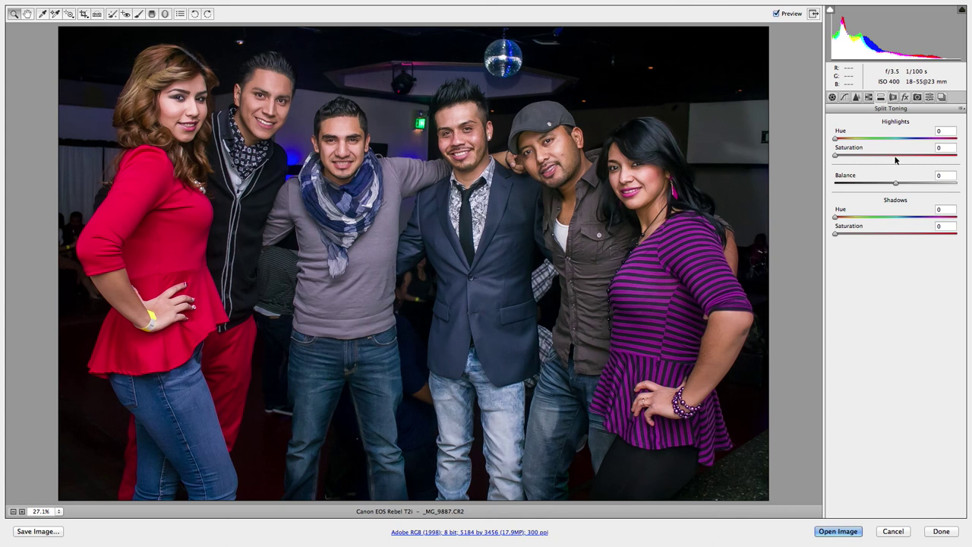
click(925, 140)
drag(926, 141, 925, 141)
click(926, 218)
mouse_move(835, 157)
mouse_down()
mouse_move(884, 159)
mouse_move(826, 158)
mouse_up()
mouse_move(835, 235)
mouse_down()
mouse_move(862, 237)
mouse_move(822, 235)
mouse_up()
Review the Profile and Color lens corrections and set the manual Lens Vignetting amount to -39.
click(904, 97)
click(893, 97)
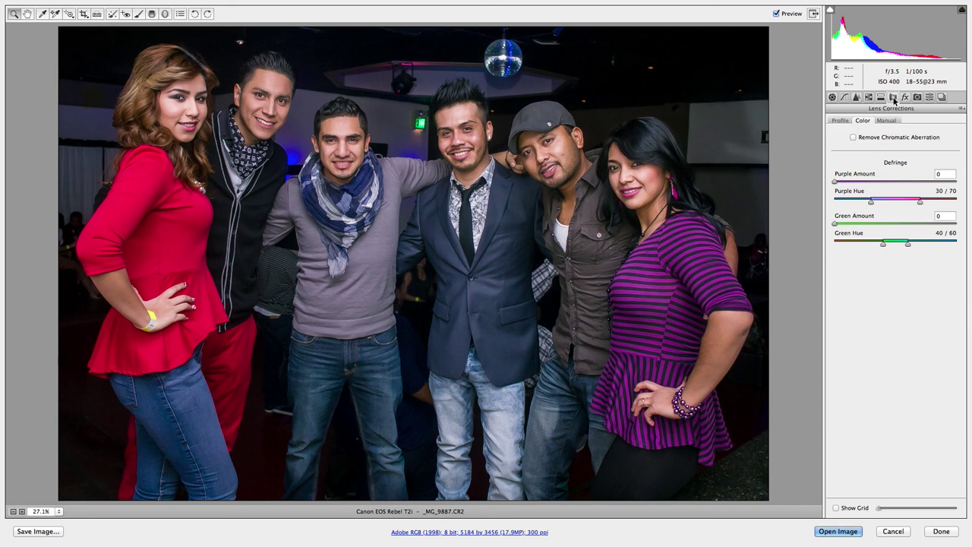
click(840, 122)
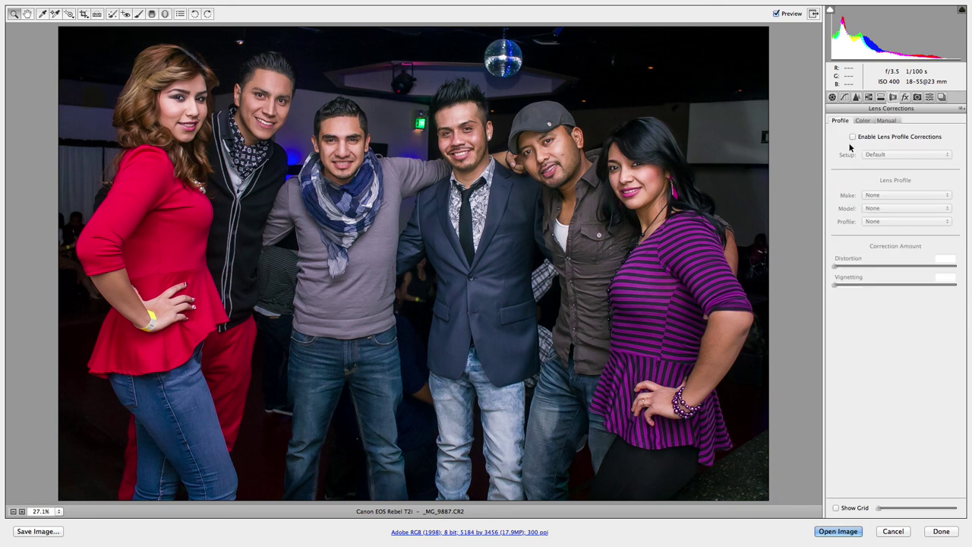
click(863, 123)
click(886, 121)
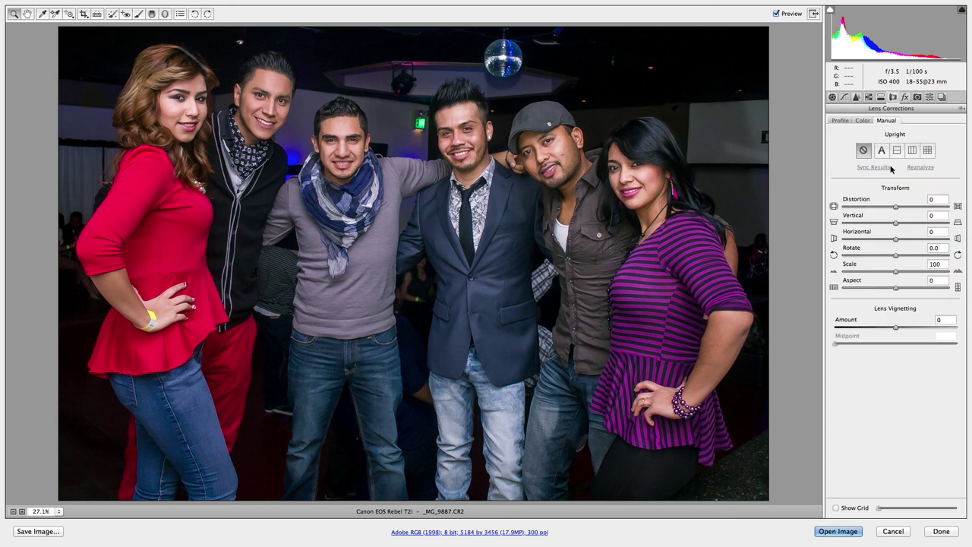
drag(896, 327, 872, 332)
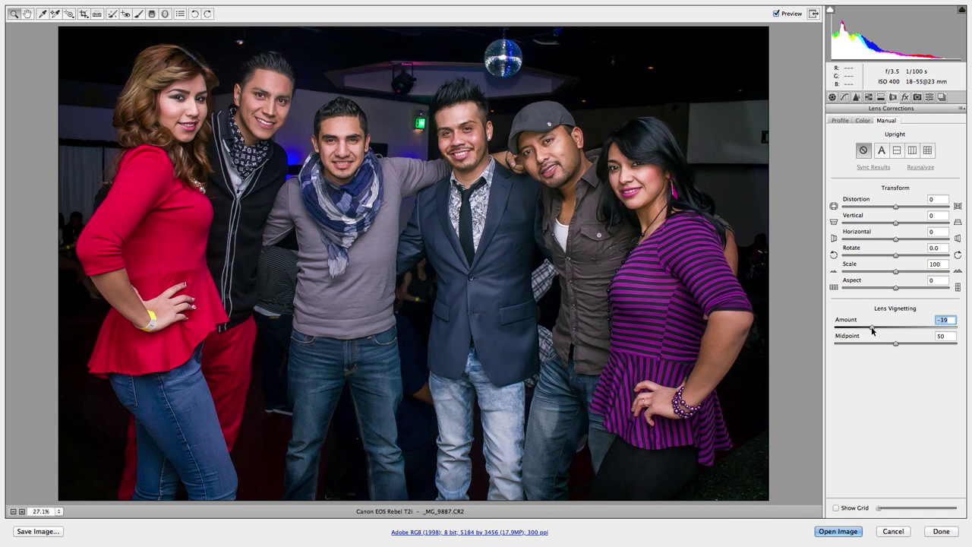
Darken the photo's edges with a Highlight Priority Post Crop Vignetting amount of -22.
click(906, 99)
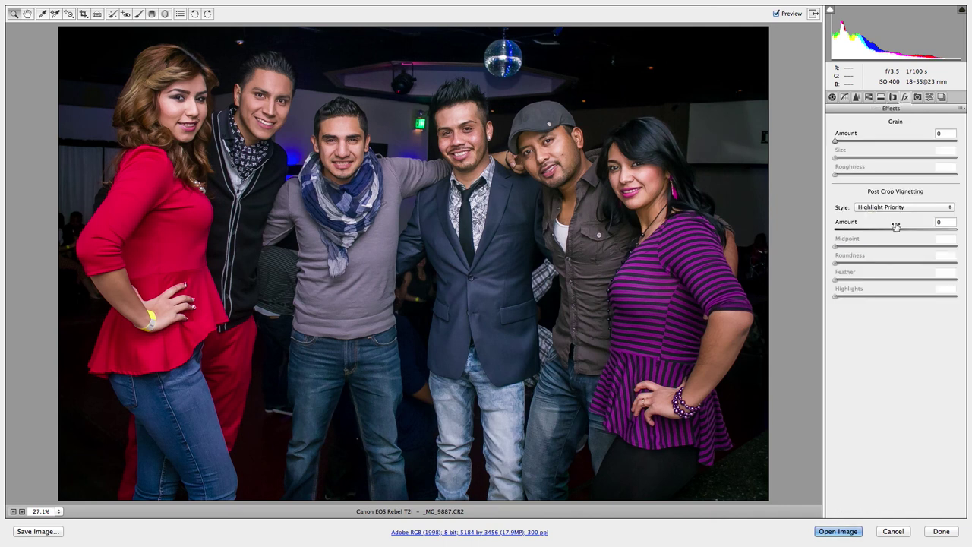
drag(896, 233, 876, 236)
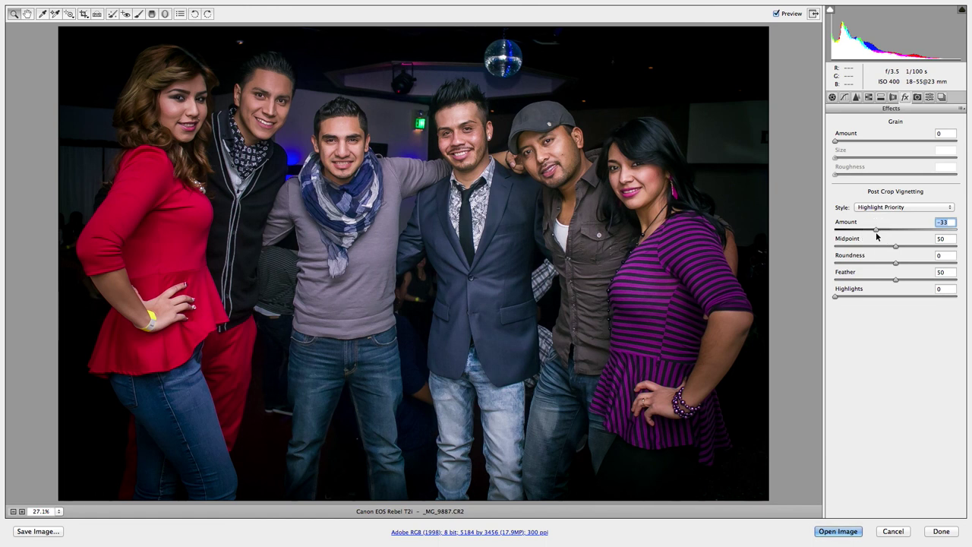
drag(877, 233, 884, 233)
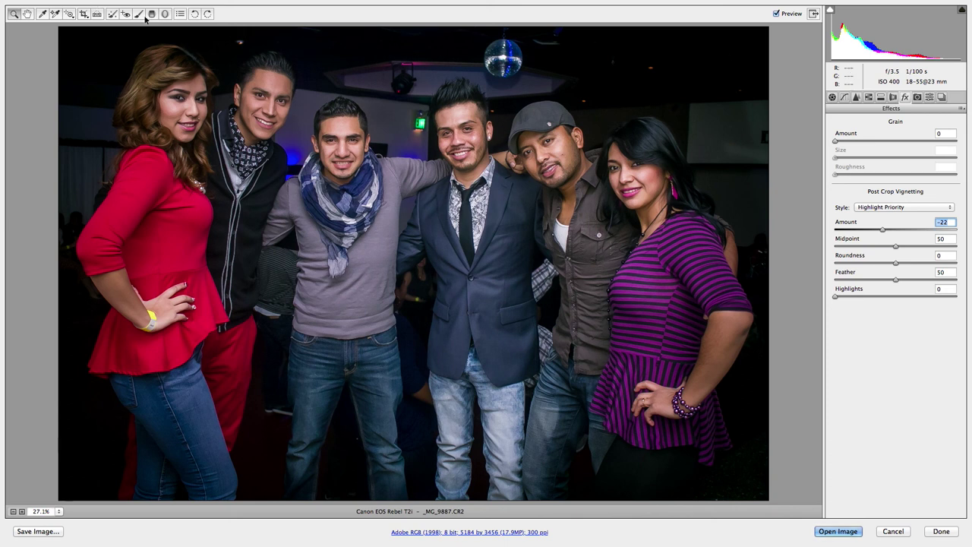
mouse_move(884, 233)
mouse_down()
mouse_move(897, 233)
mouse_move(886, 234)
mouse_up()
drag(885, 230, 884, 230)
Set the Shadows Tint in the Camera Calibration settings to 0, comparing greener and more magenta values.
click(918, 98)
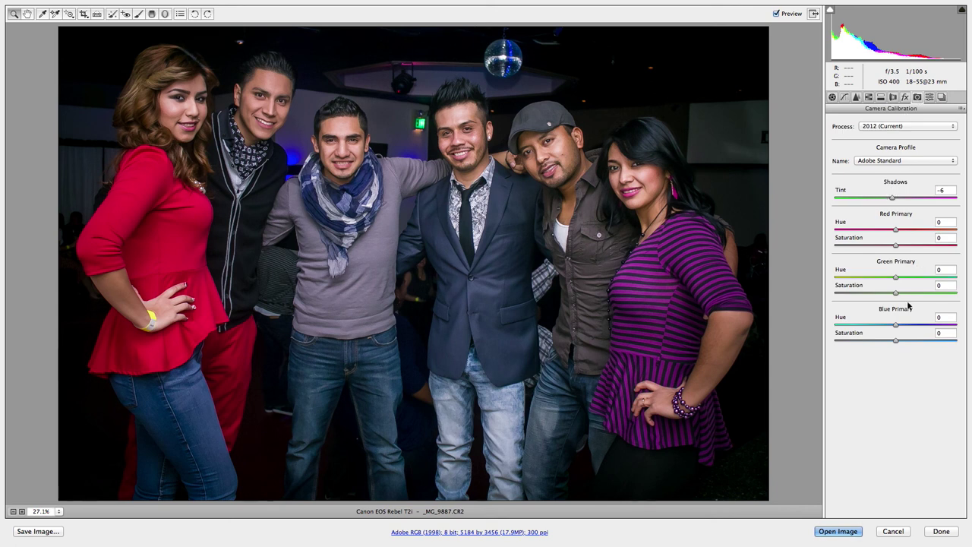
click(894, 199)
drag(894, 200, 899, 201)
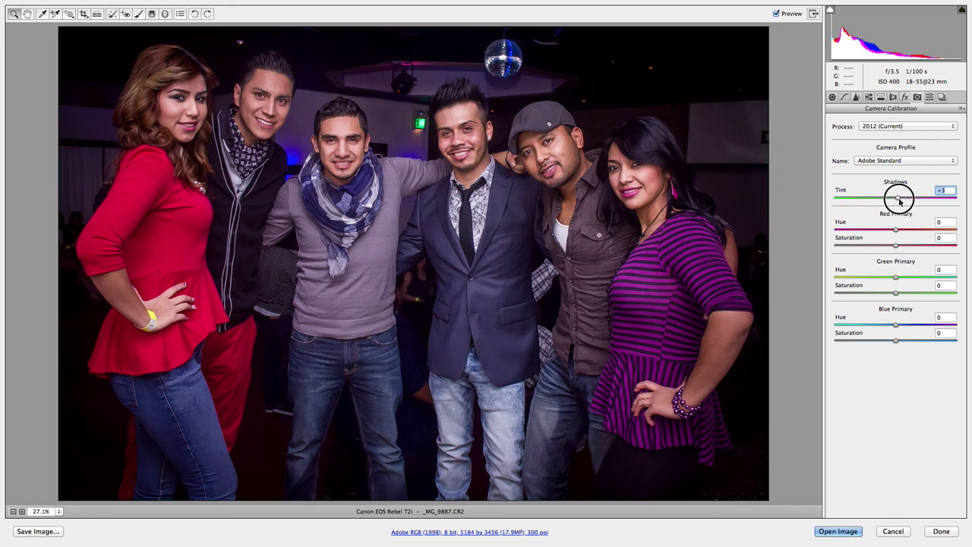
double_click(899, 200)
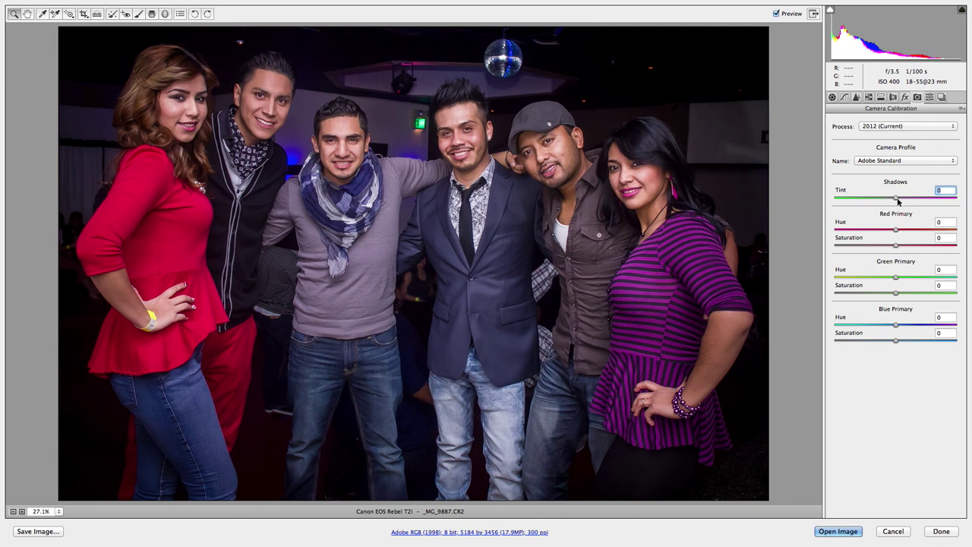
drag(897, 201, 893, 202)
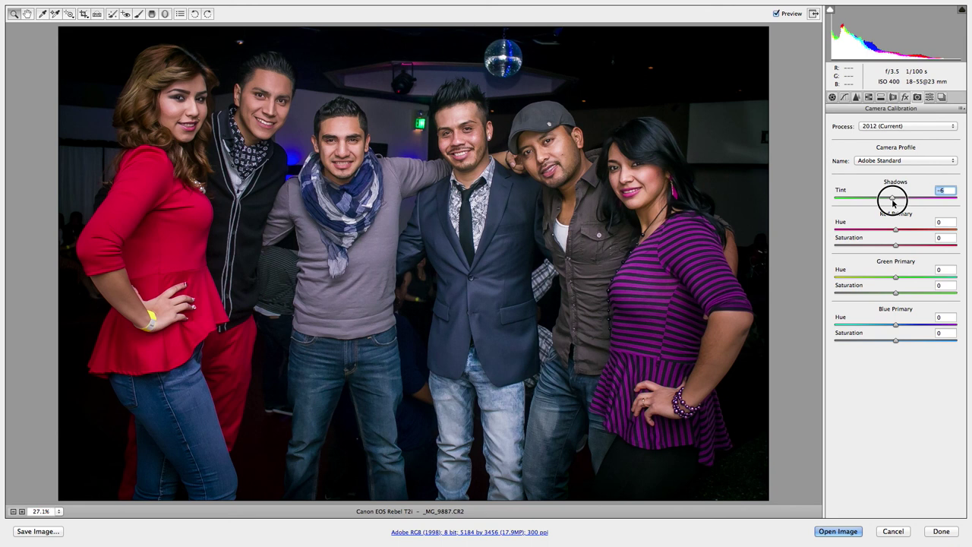
drag(893, 202, 894, 201)
drag(893, 202, 896, 202)
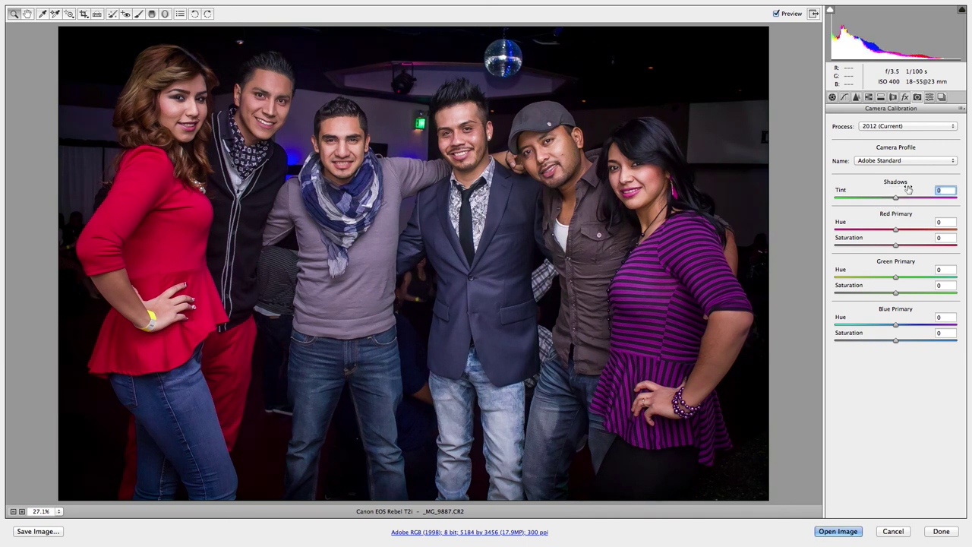
Open the edited raw photo in Photoshop and resize the application window to fill the screen above the Dock.
click(843, 533)
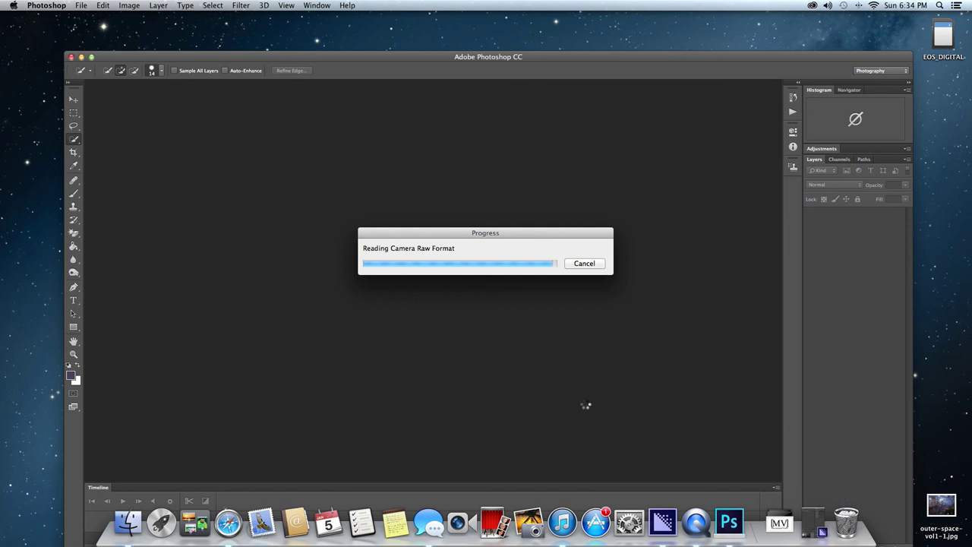
drag(379, 57, 344, 9)
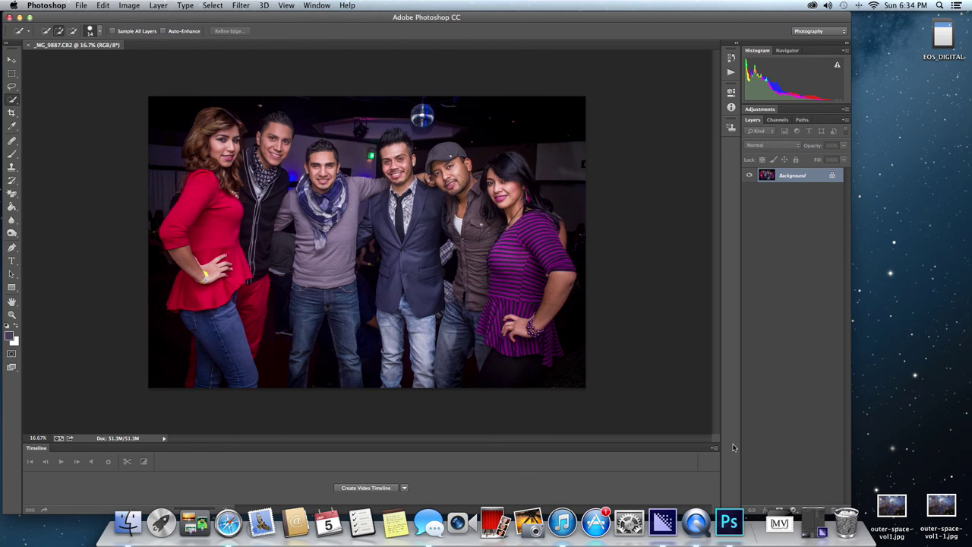
drag(851, 501, 969, 489)
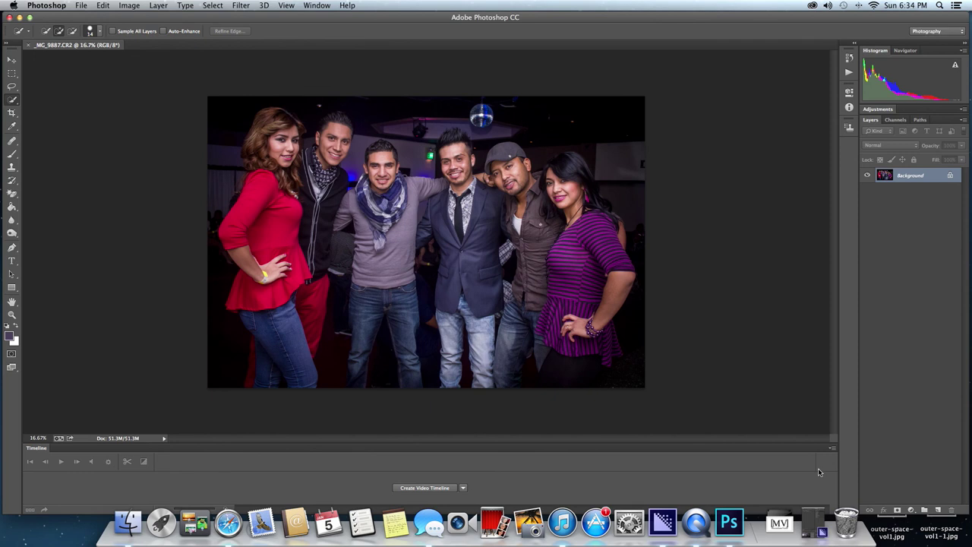
drag(71, 517, 73, 504)
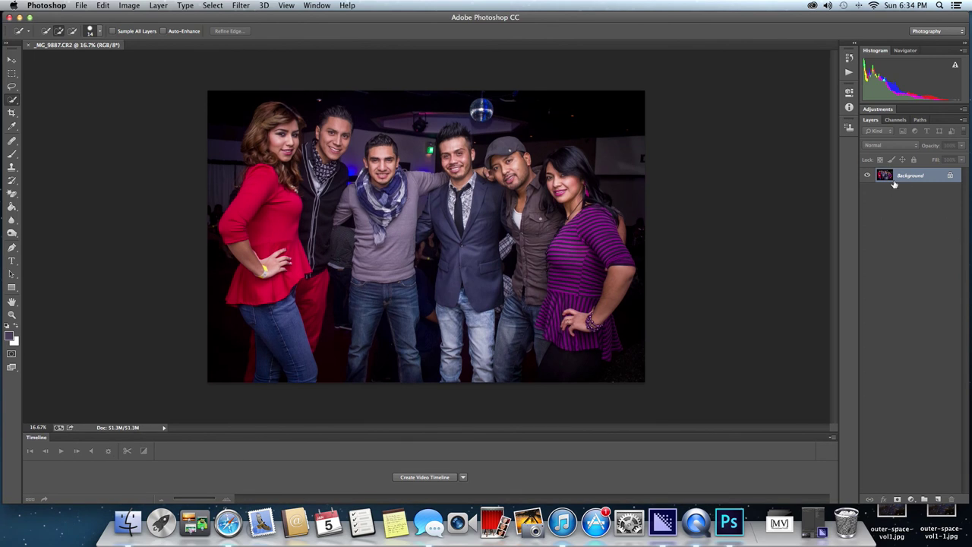
Hide the Timeline panel to give the photo more room in the workspace.
click(928, 31)
click(934, 37)
click(832, 438)
click(821, 414)
click(319, 7)
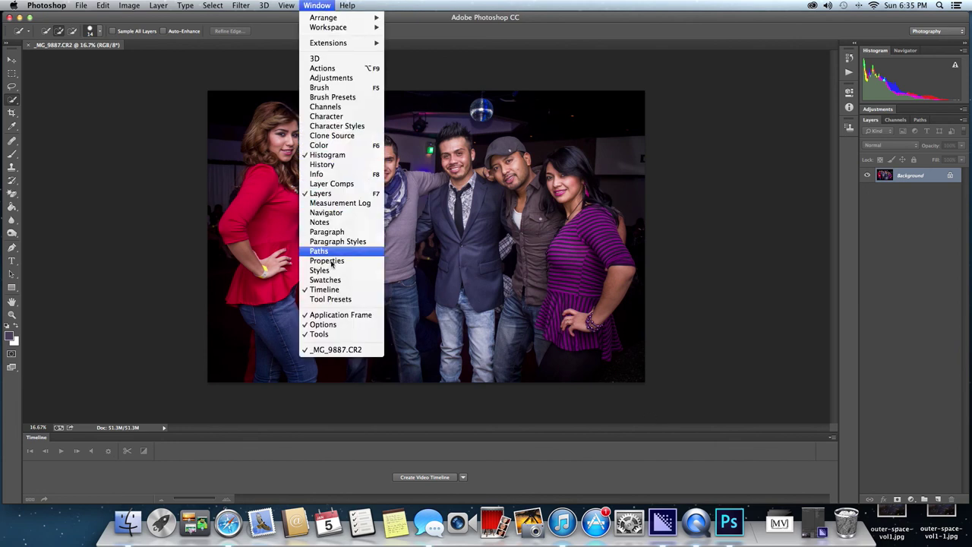
click(324, 289)
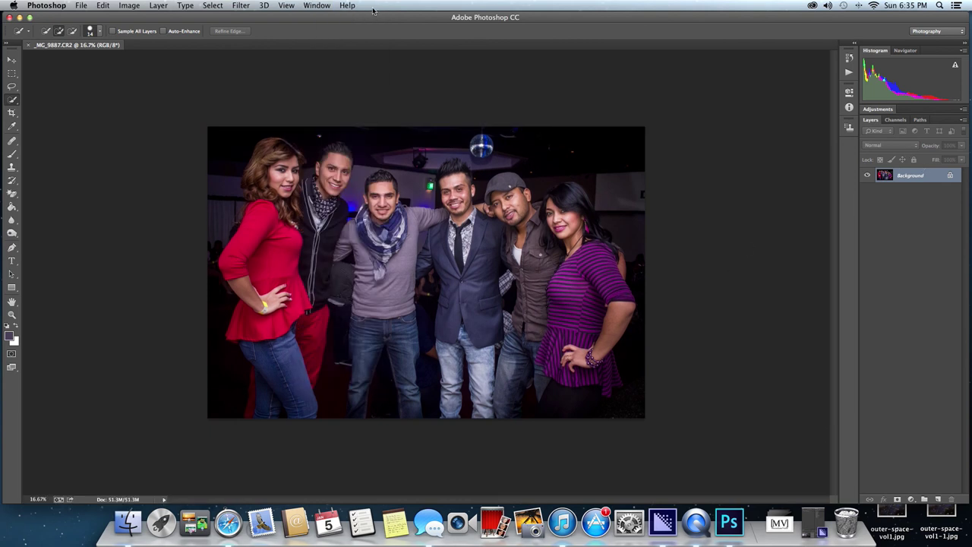
Show the History panel, switch to the Actions list and collapse the Default Actions set.
click(326, 6)
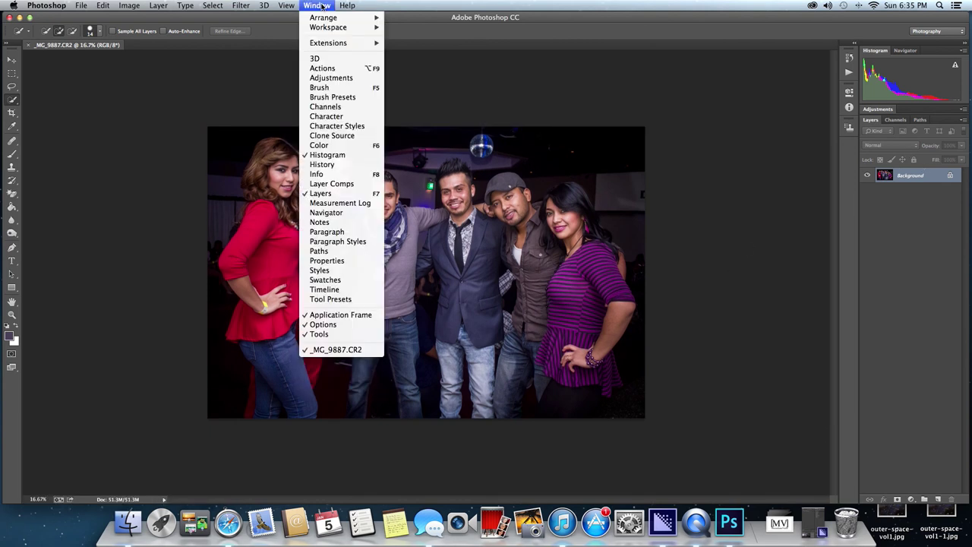
click(322, 164)
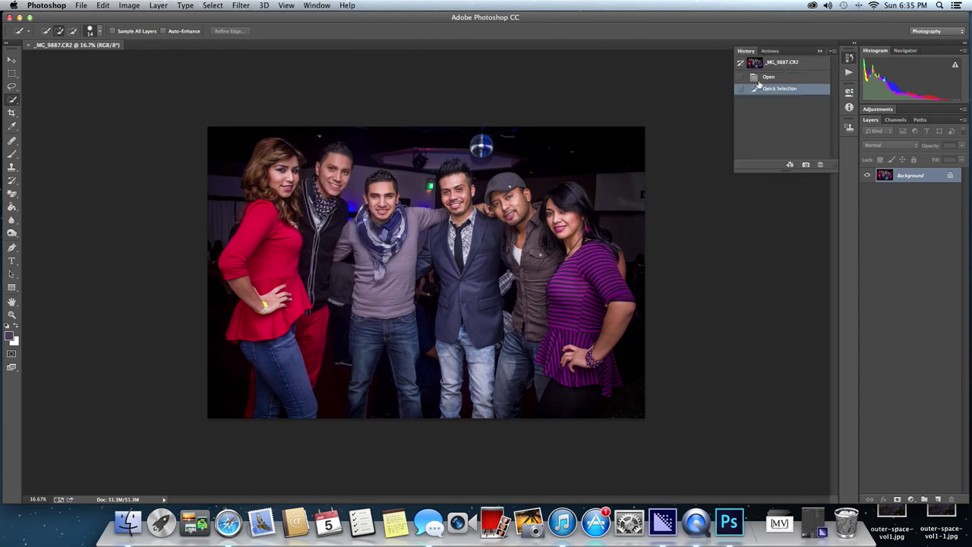
click(770, 51)
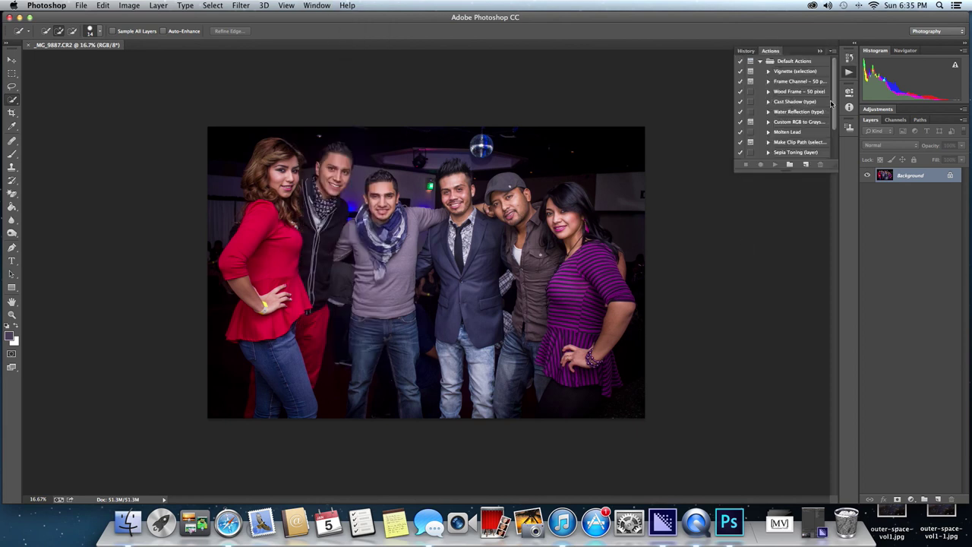
mouse_move(833, 103)
mouse_down()
mouse_move(832, 135)
mouse_move(833, 98)
mouse_up()
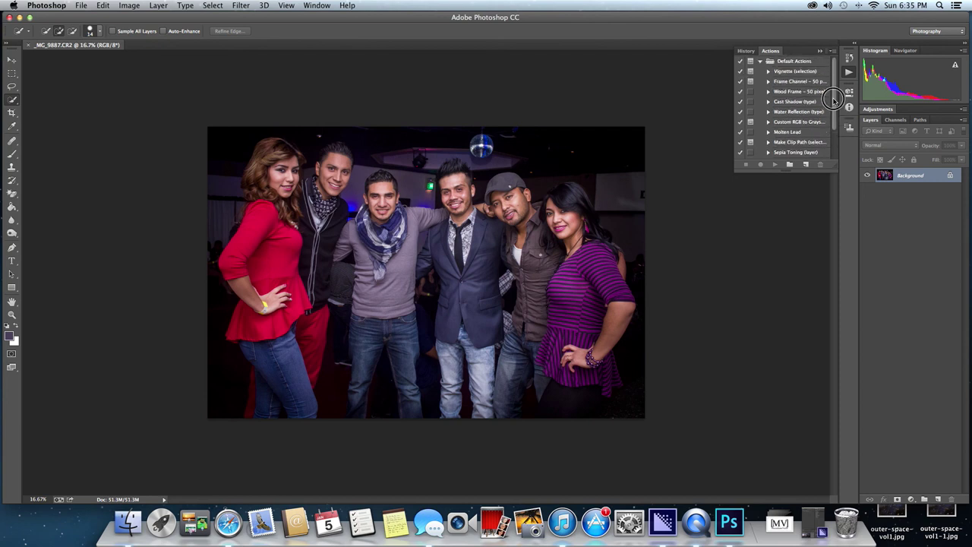
click(760, 62)
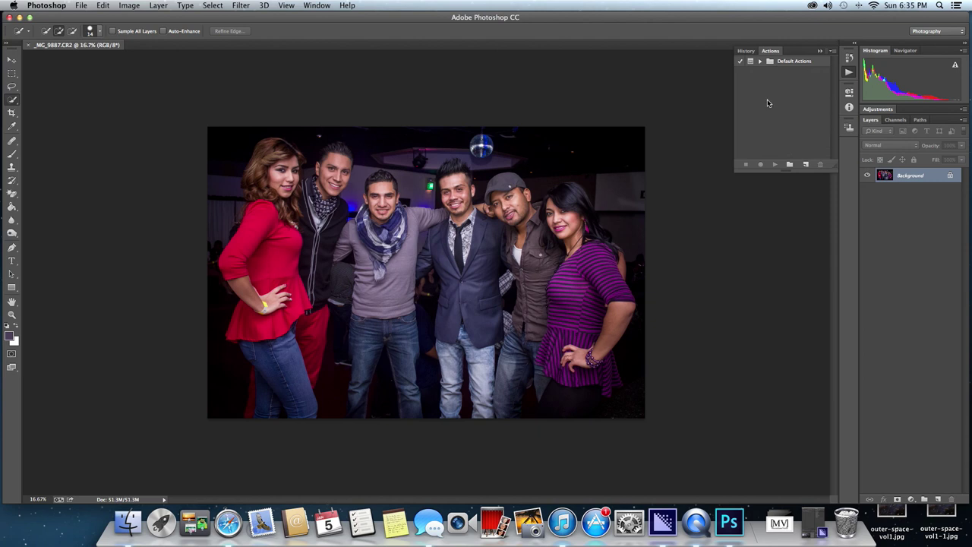